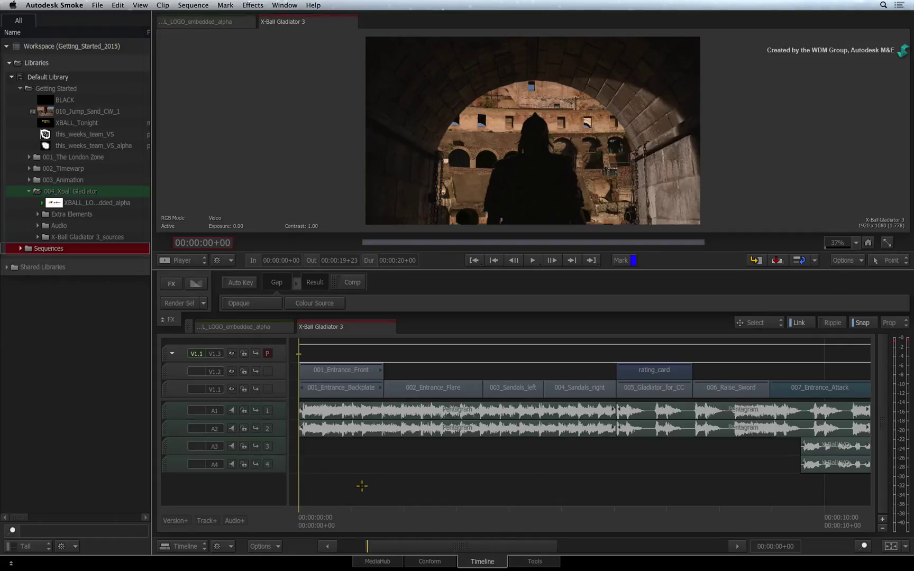
Open the viewer's playback options list and dismiss it with no selection.
click(850, 262)
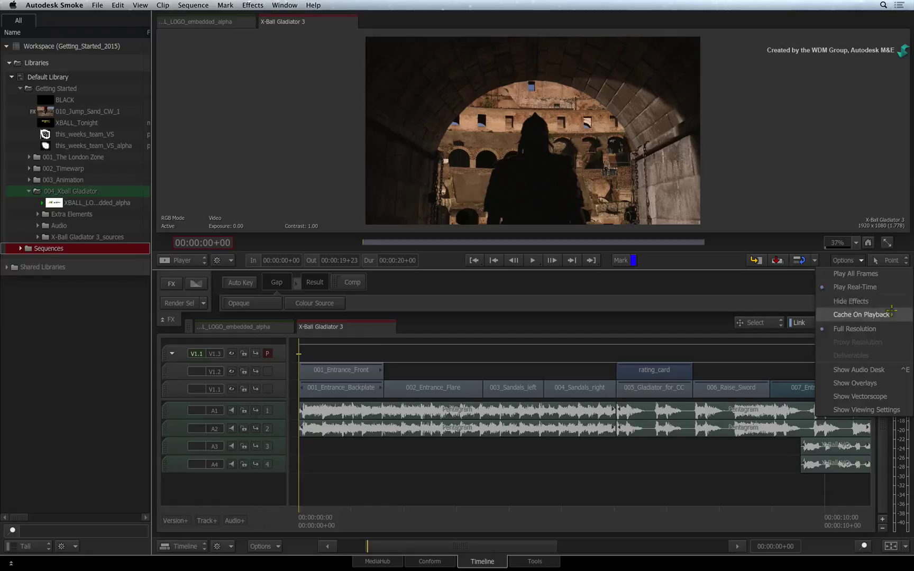
click(853, 260)
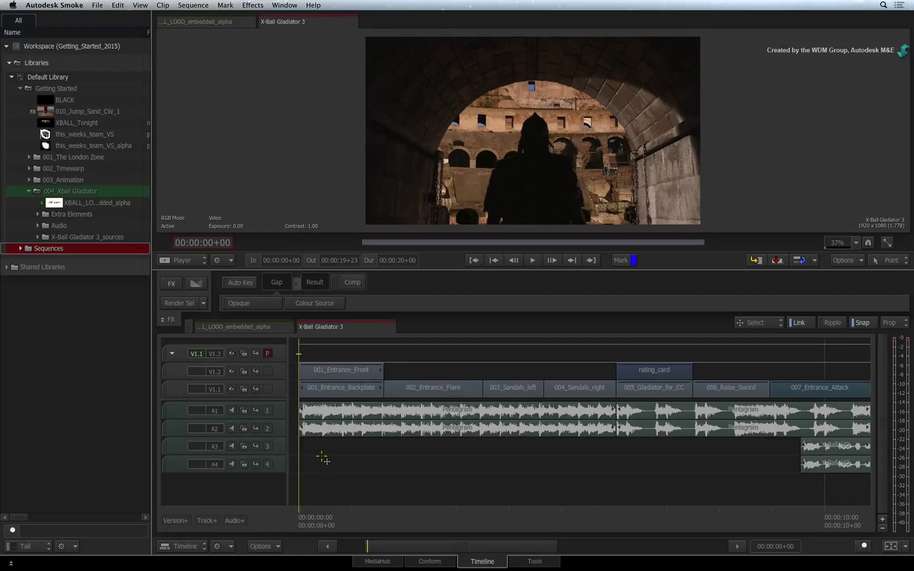
click(277, 546)
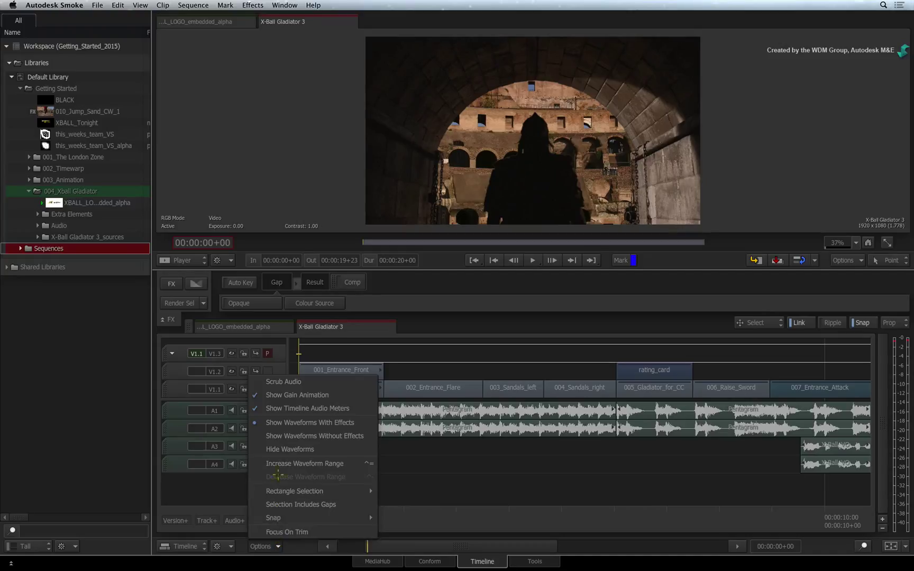
click(284, 449)
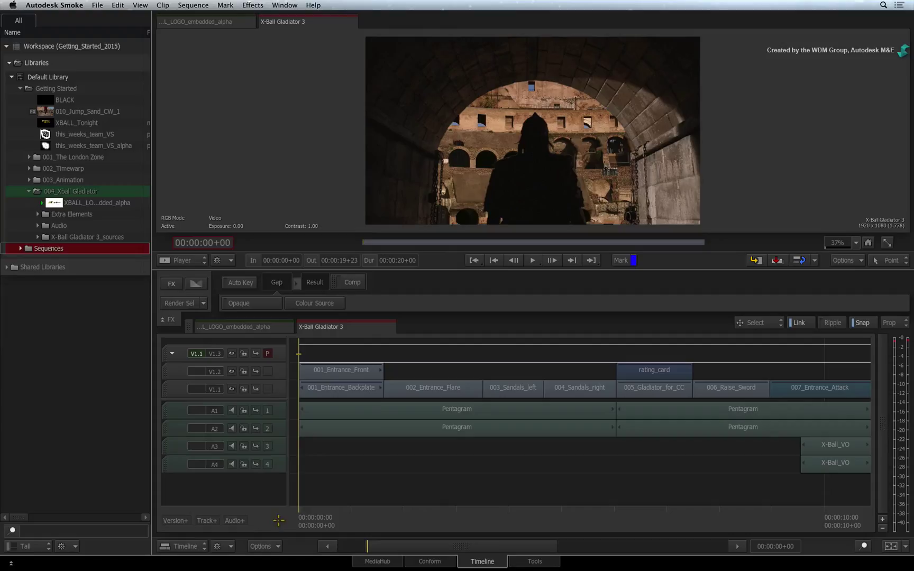
click(276, 547)
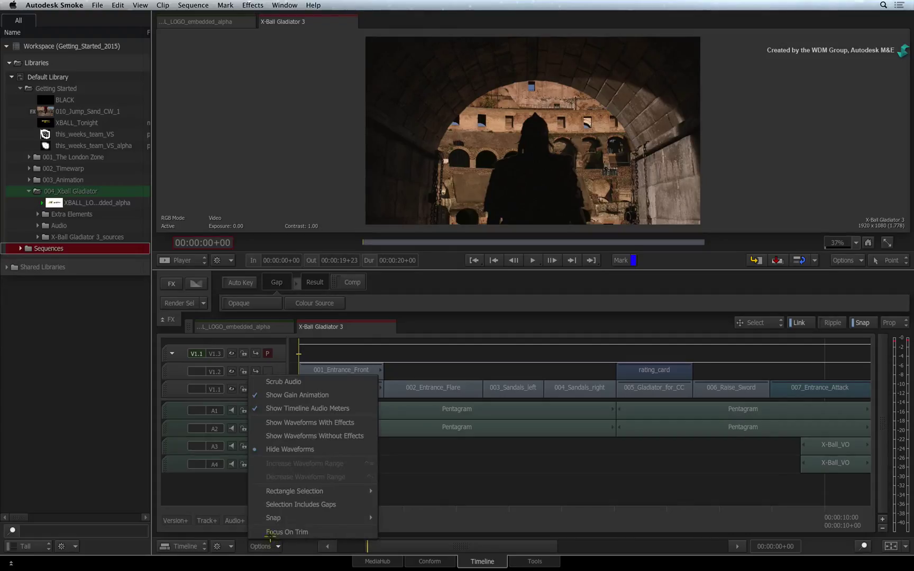
click(255, 423)
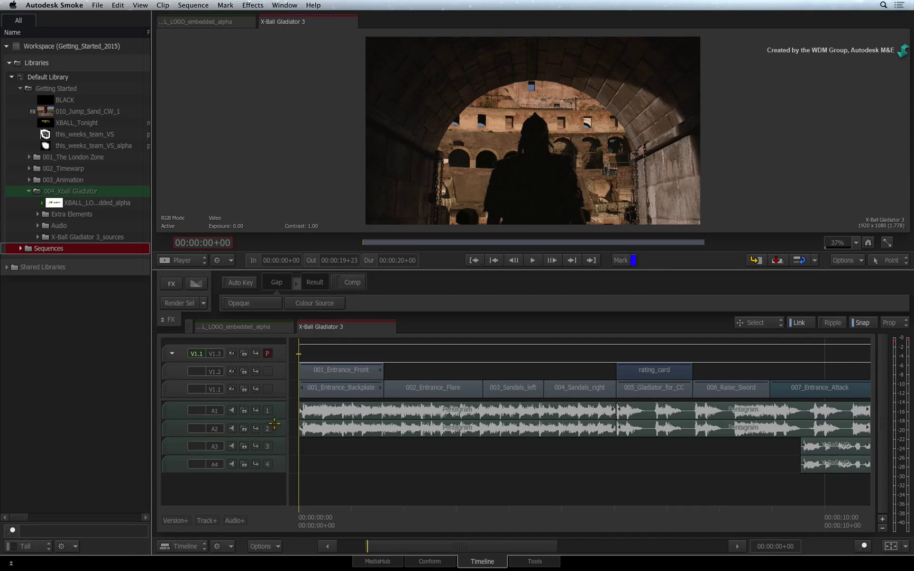
Enlarge the A1 audio track, then open and close the timeline display options unchanged.
drag(271, 421, 271, 457)
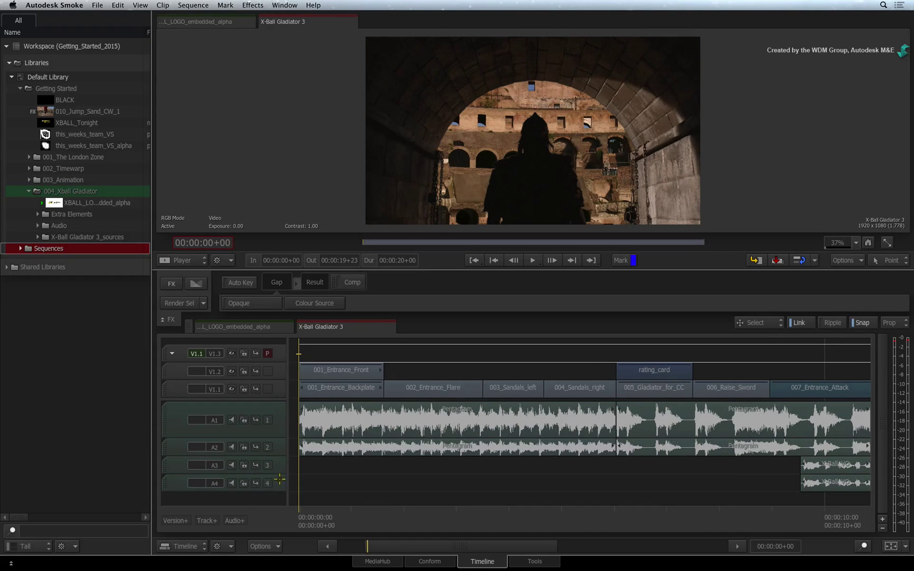
click(277, 546)
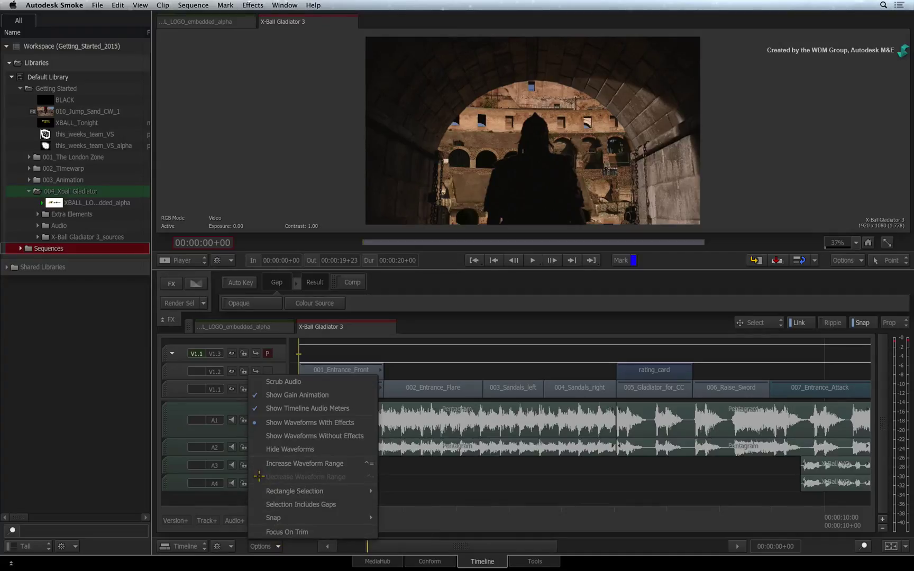
click(233, 498)
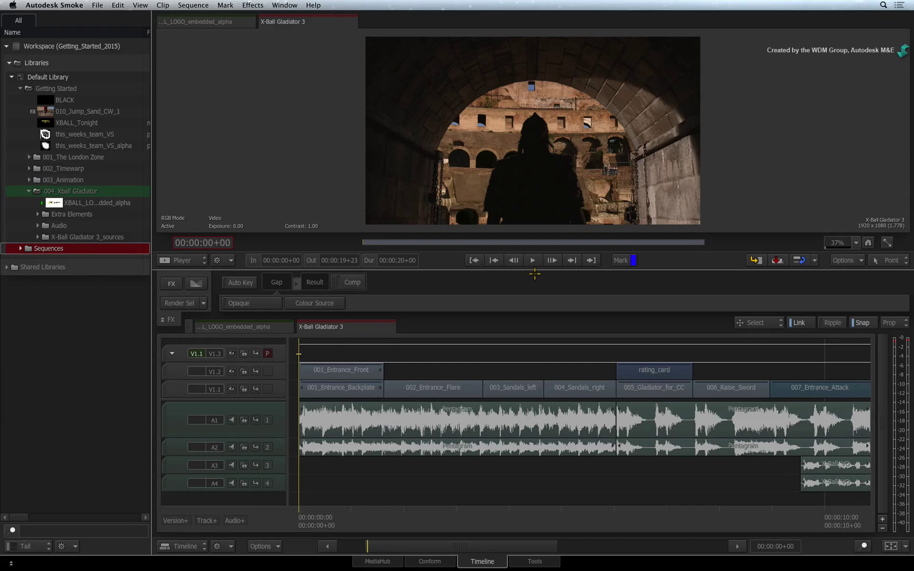
Play the sequence and stop at 00:00:02+15 in the 002_Entrance_Flare shot.
click(532, 260)
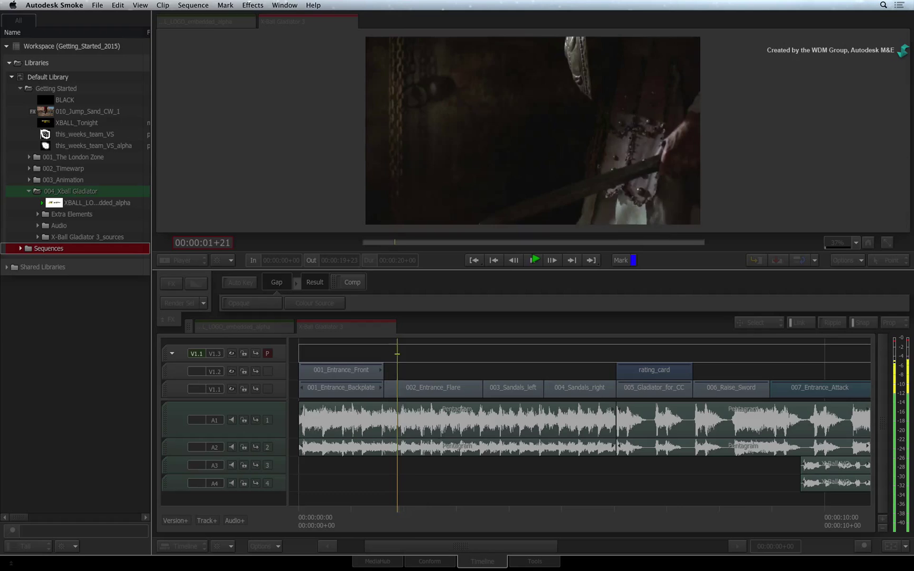
click(535, 260)
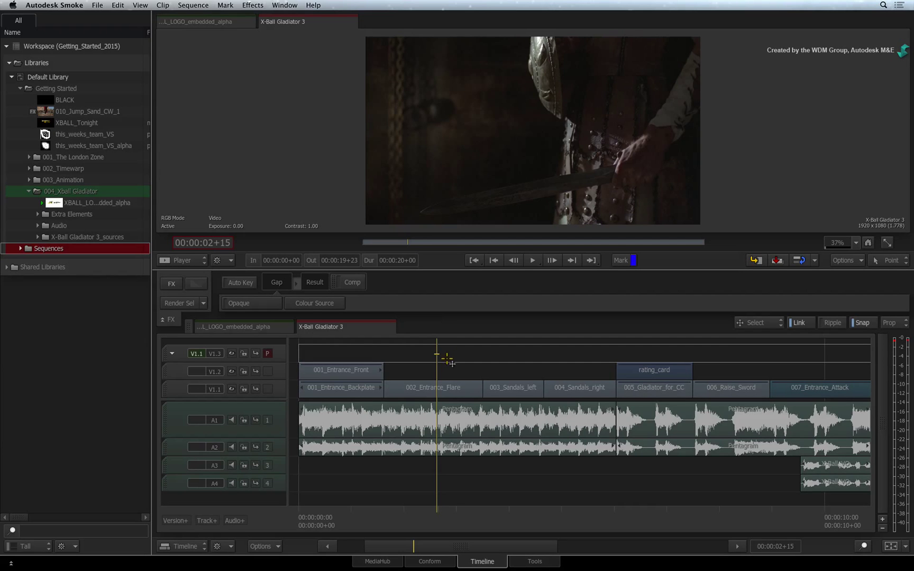
Focus the A1 audio track, return the playhead to 00:00:00+00, and deselect all clips.
key(Page_Up)
key(Page_Down)
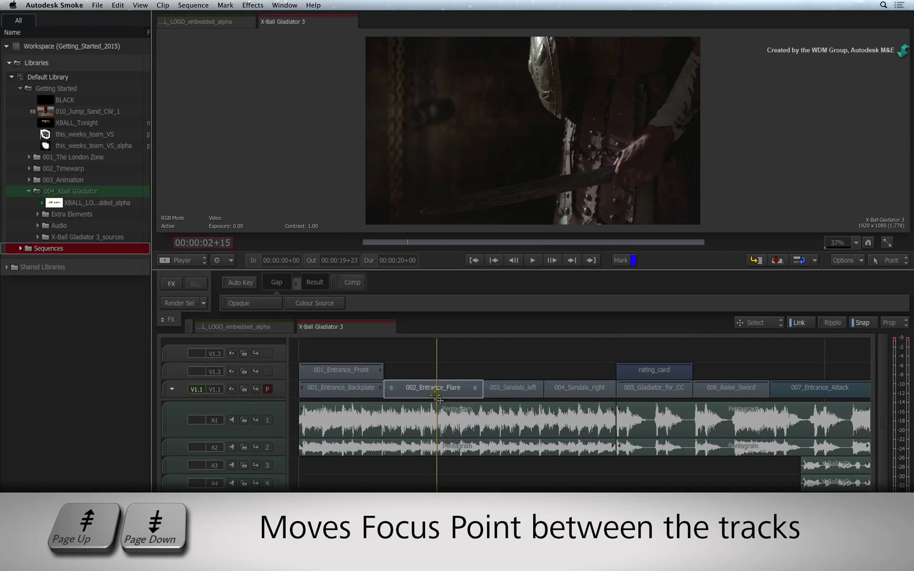
key(Page_Down)
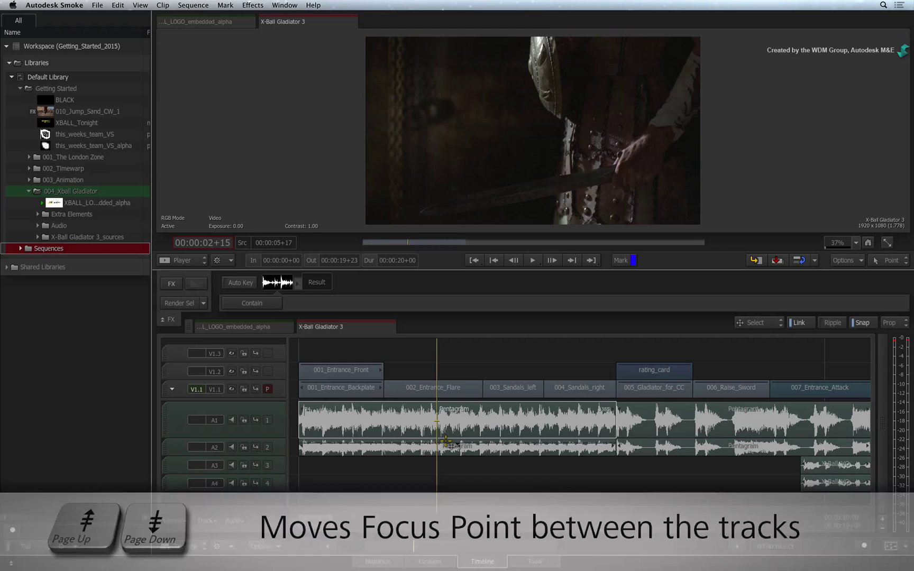
key(Home)
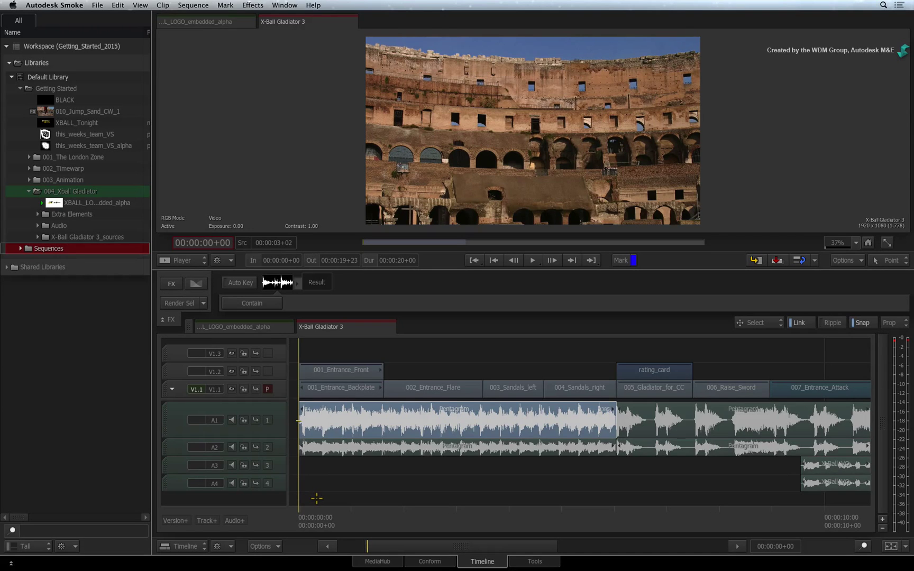
click(316, 498)
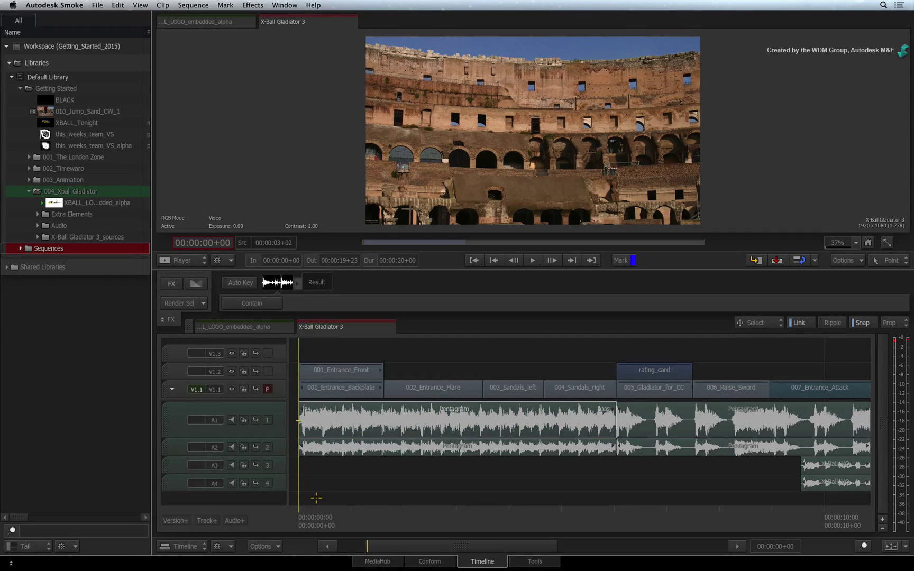
key(shift+super+a)
Add fade-ins at the start of A1 and A2, shortening the A1 fade.
click(196, 283)
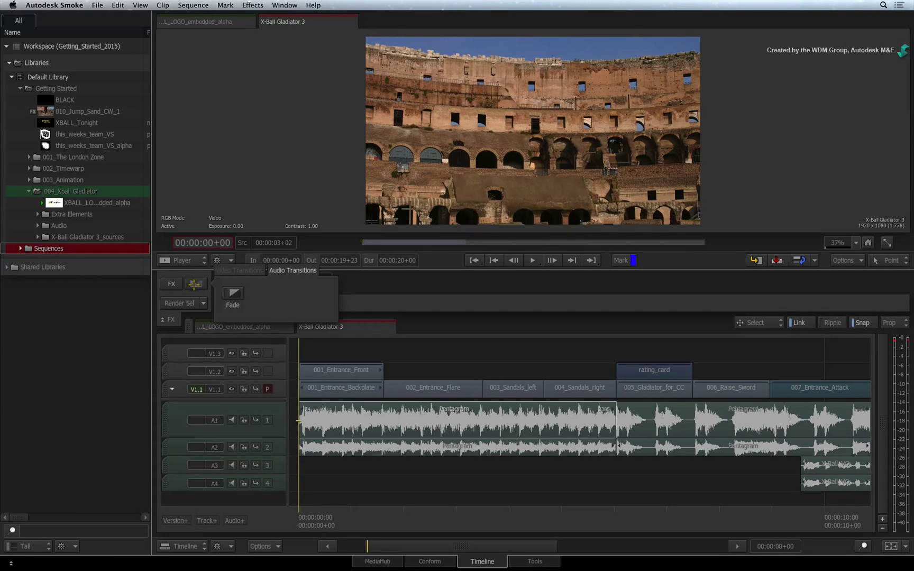
click(236, 293)
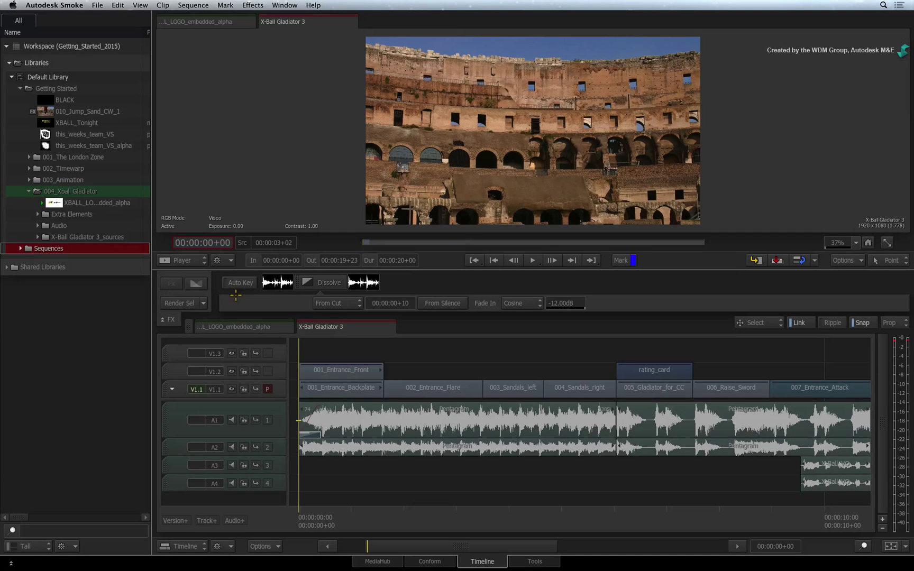
mouse_move(310, 433)
drag(325, 433, 313, 431)
click(300, 446)
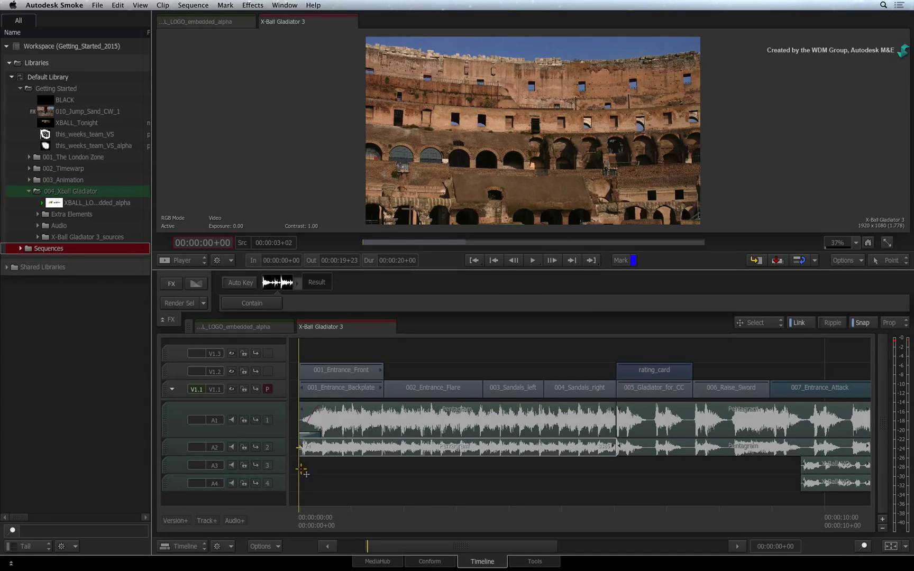
key(super+t)
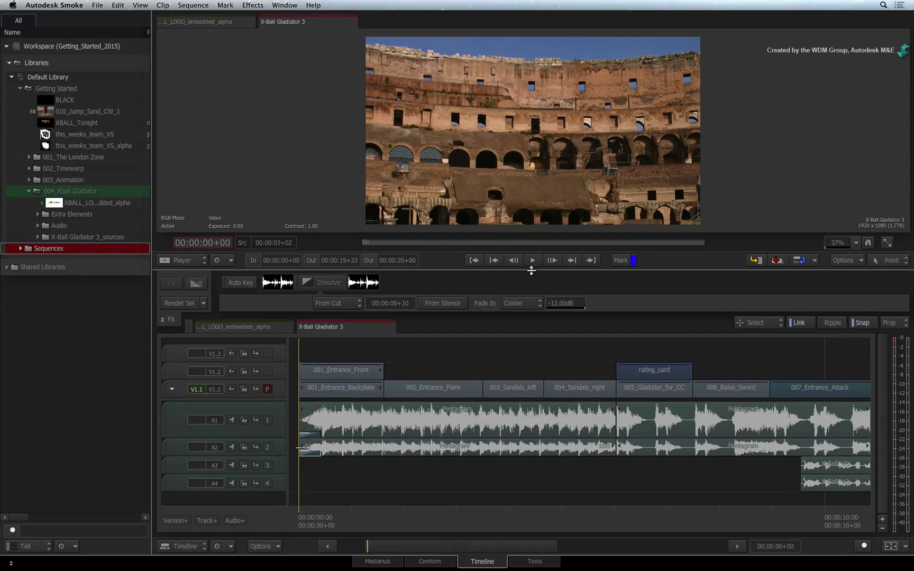
click(532, 261)
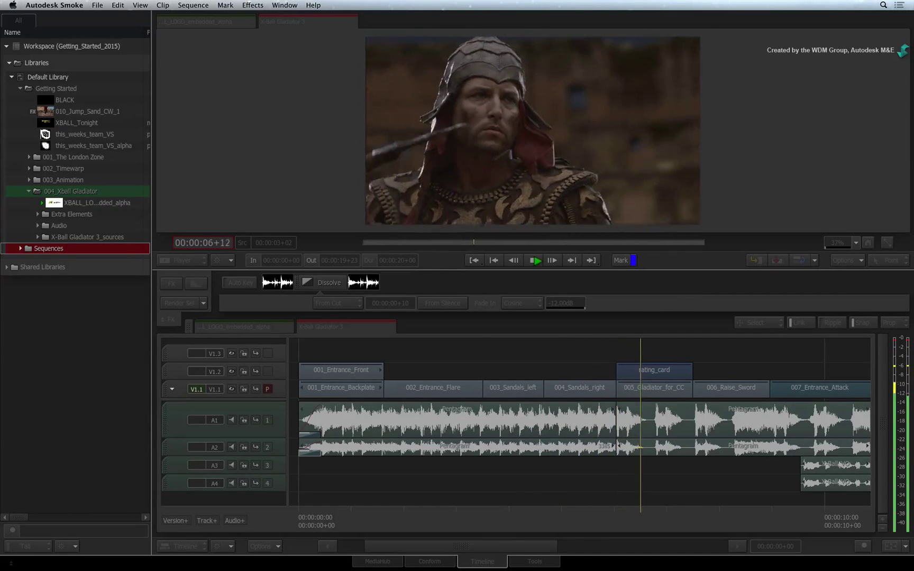
click(537, 261)
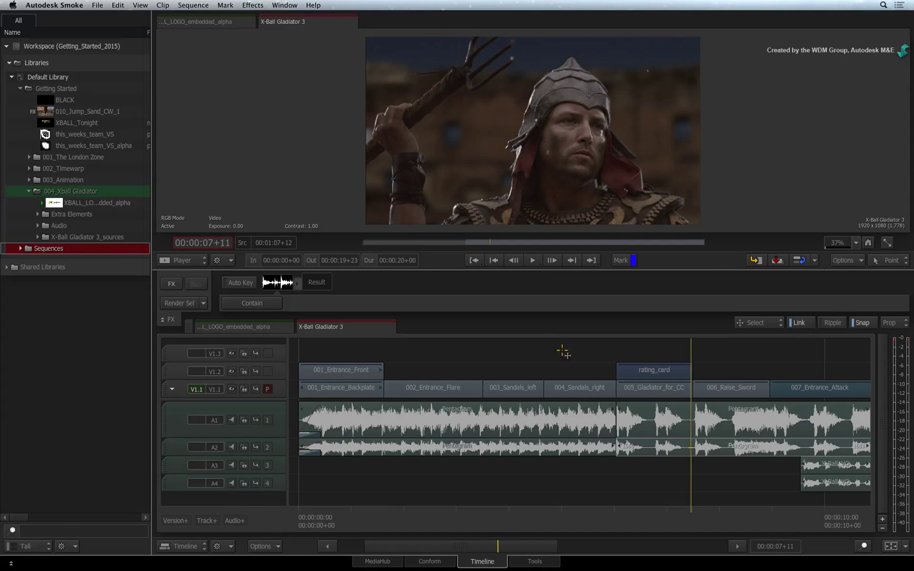
Fade the audio at the 005_Gladiator_for_CC cut and play it back, stopping at 00:00:08+02.
drag(686, 513, 614, 511)
key(super+t)
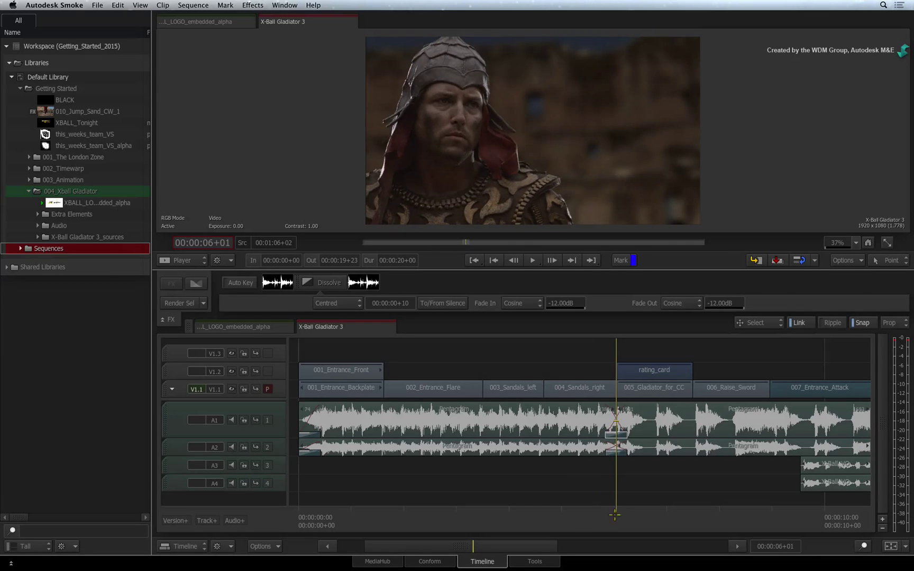
key(space)
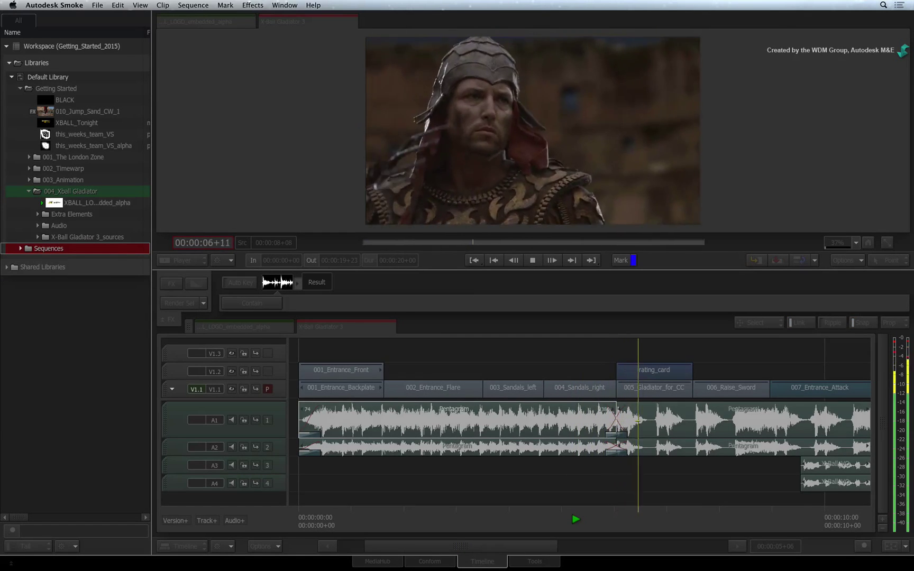
key(space)
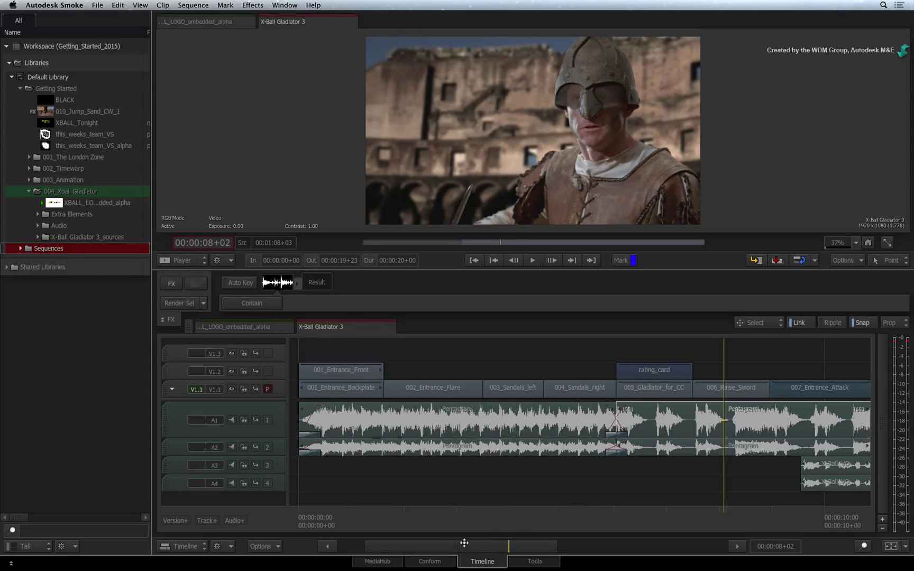
drag(458, 545, 503, 537)
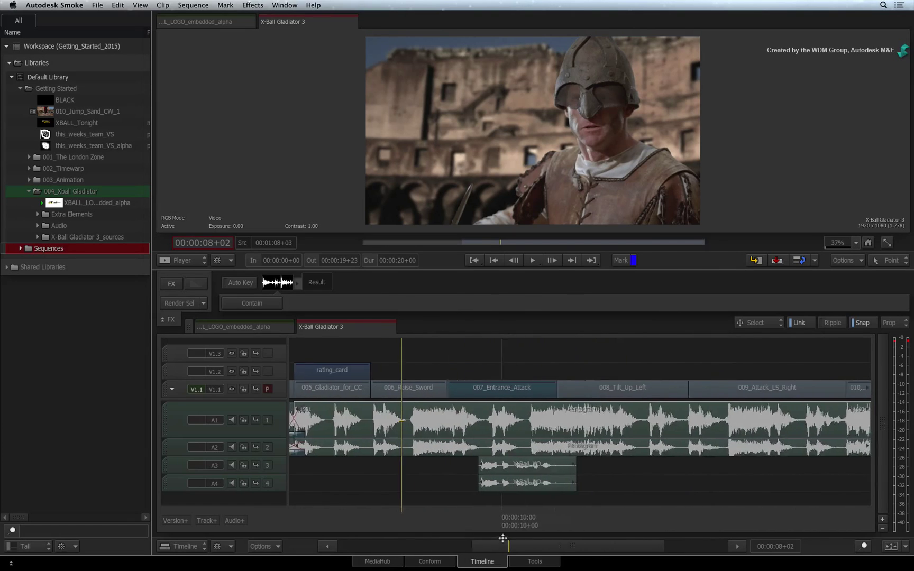
Turn snapping off, park the playhead at 00:00:09+07, and select the A1 audio clip.
drag(447, 515, 471, 520)
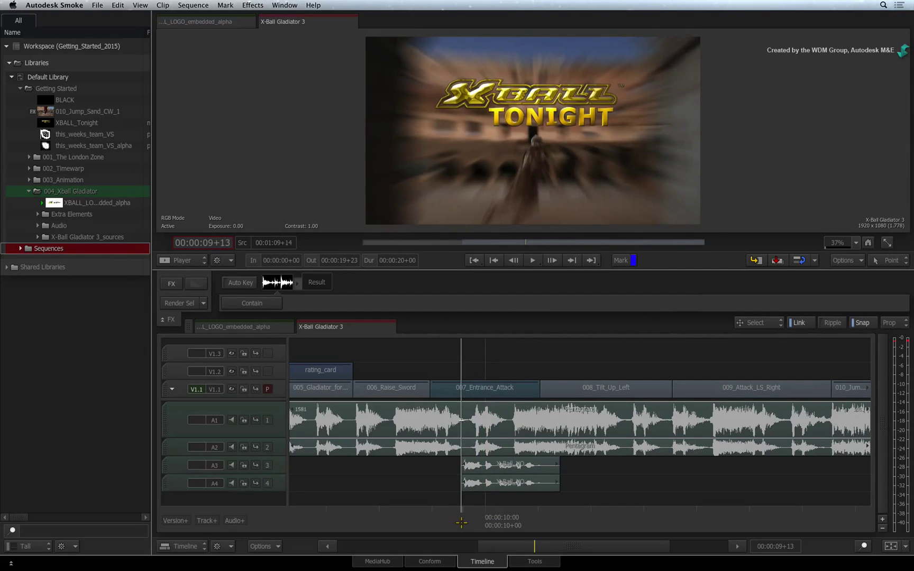
mouse_move(471, 520)
mouse_down()
mouse_move(457, 523)
mouse_move(453, 513)
mouse_up()
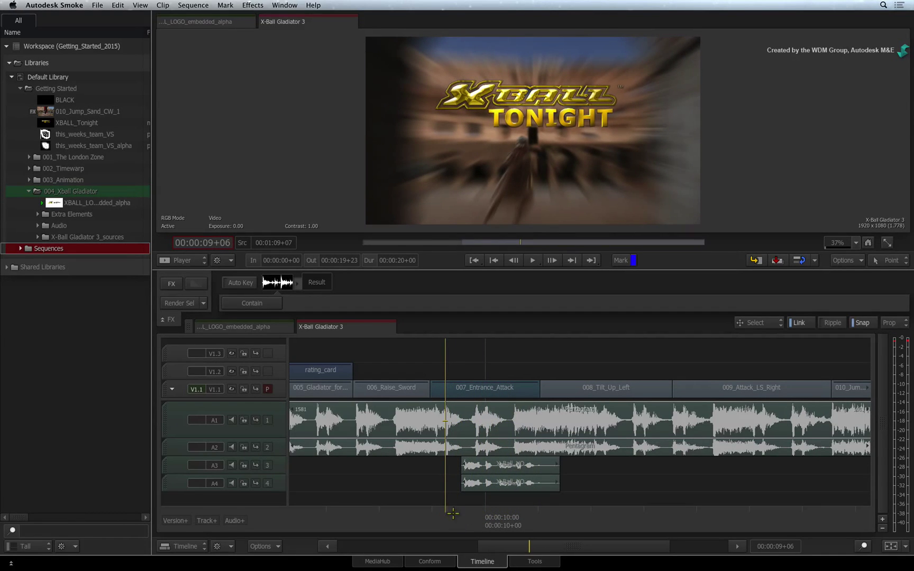
key(n)
click(447, 514)
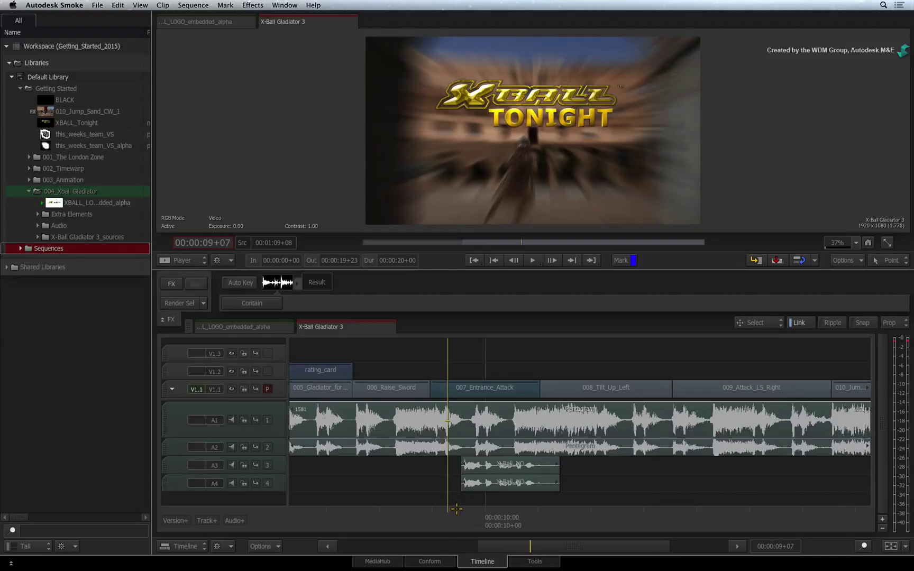
click(461, 425)
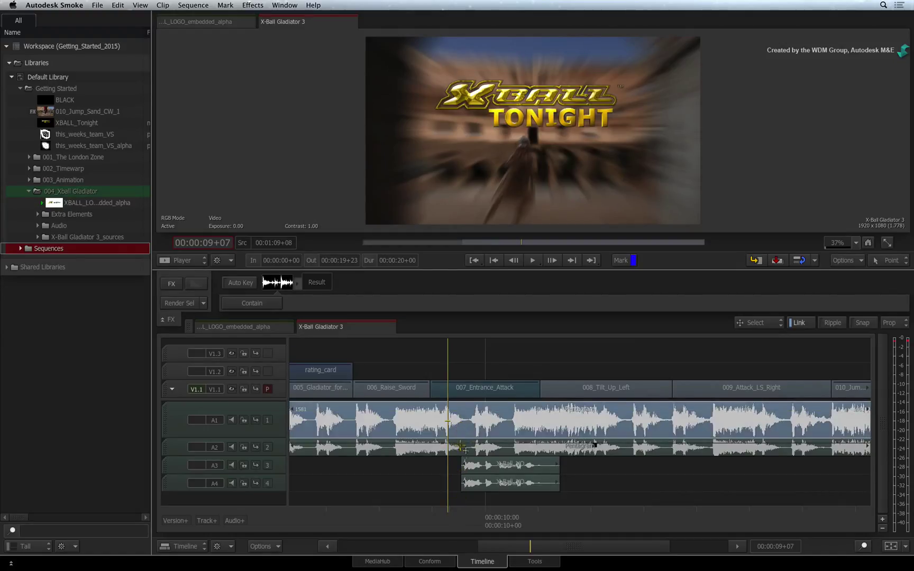
Select the audio clip under the playhead and open its Audio Effects picker via Add Effect.
click(461, 448)
right_click(463, 448)
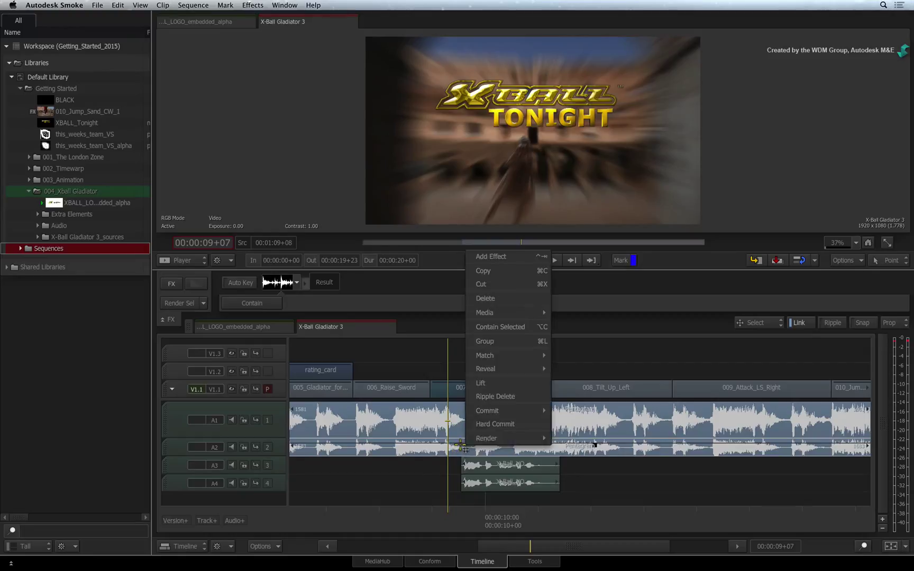
click(493, 257)
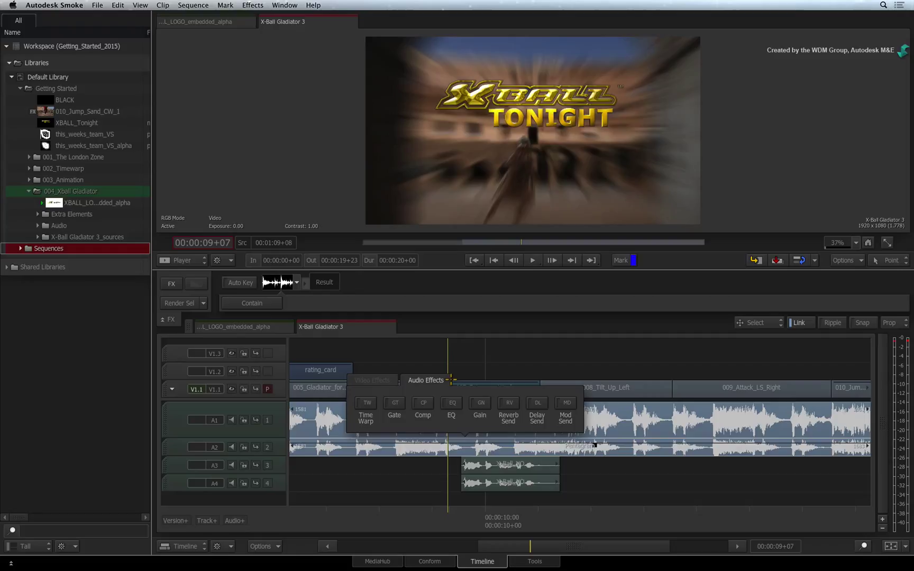
Apply Gain to the A1 clip, preview it, enable Auto Key, and return to 00:00:09+07.
click(479, 402)
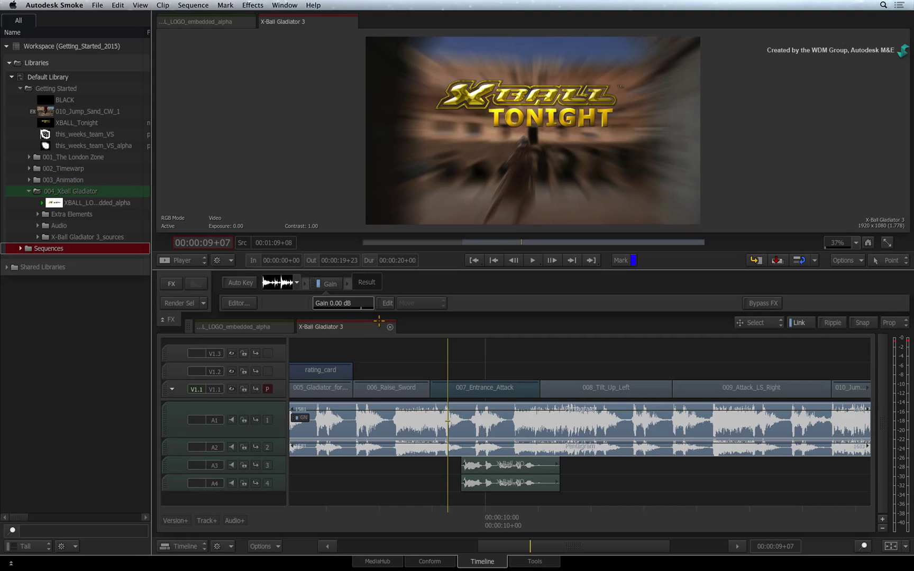
key(space)
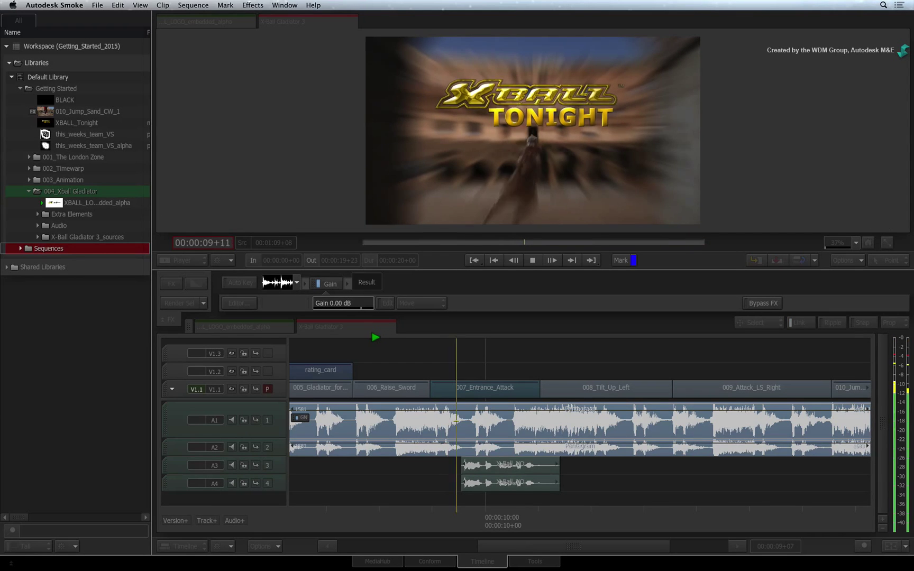
mouse_move(358, 303)
mouse_down()
mouse_move(335, 303)
mouse_move(359, 300)
mouse_up()
key(space)
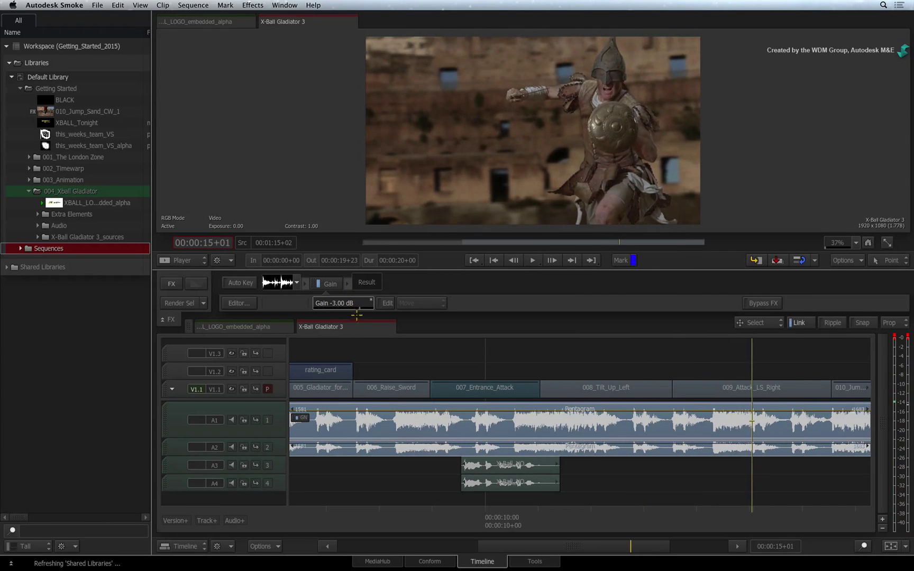
click(246, 283)
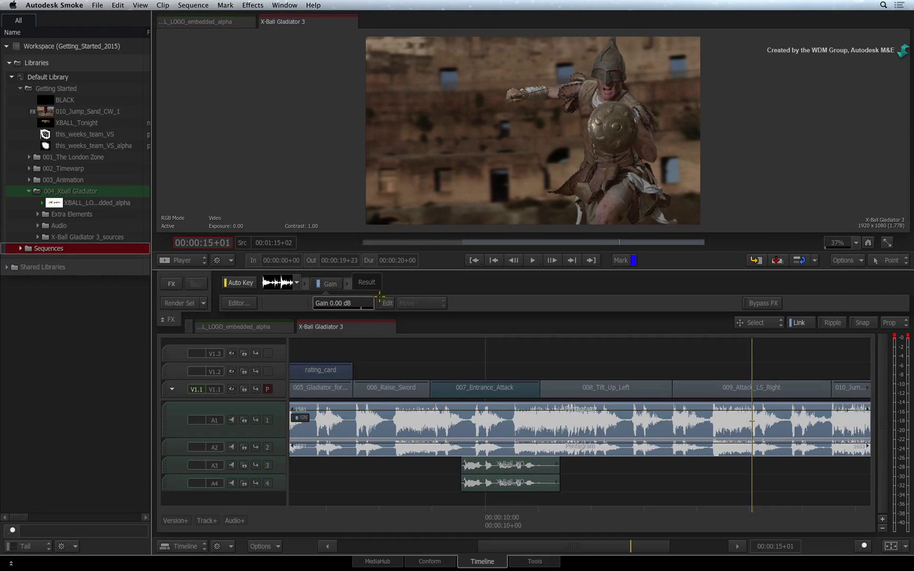
drag(728, 513, 449, 517)
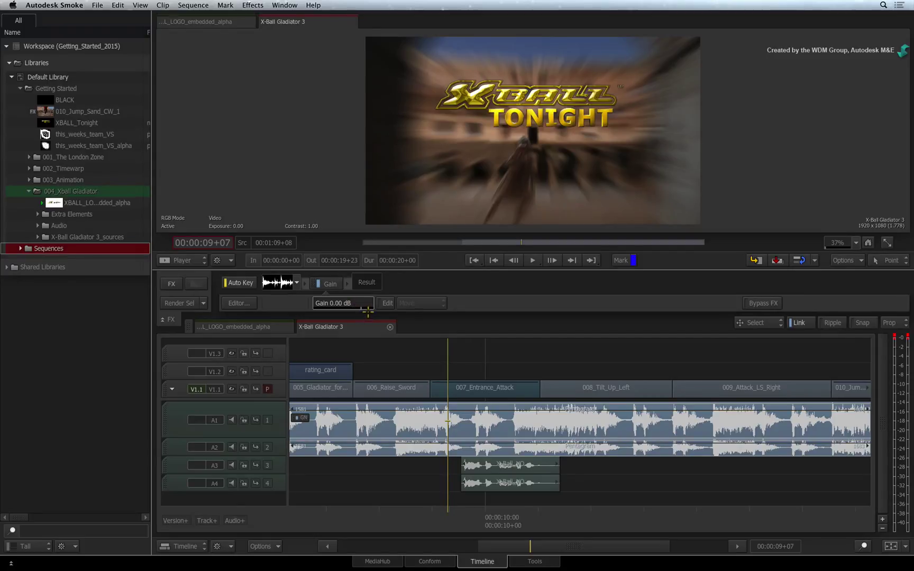
Enable gain curve editing, switch selection to the A2 clip, and step back to 00:00:09+06.
click(385, 300)
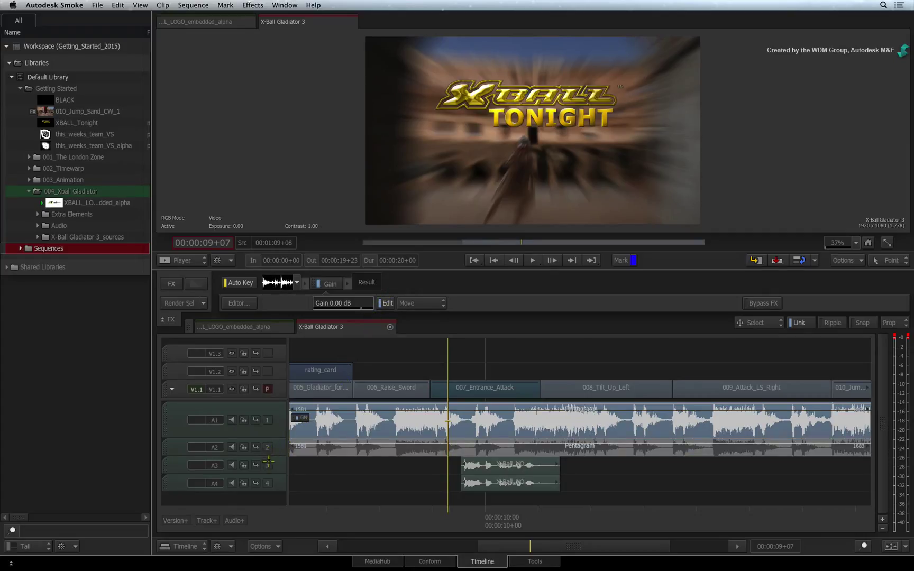
click(268, 462)
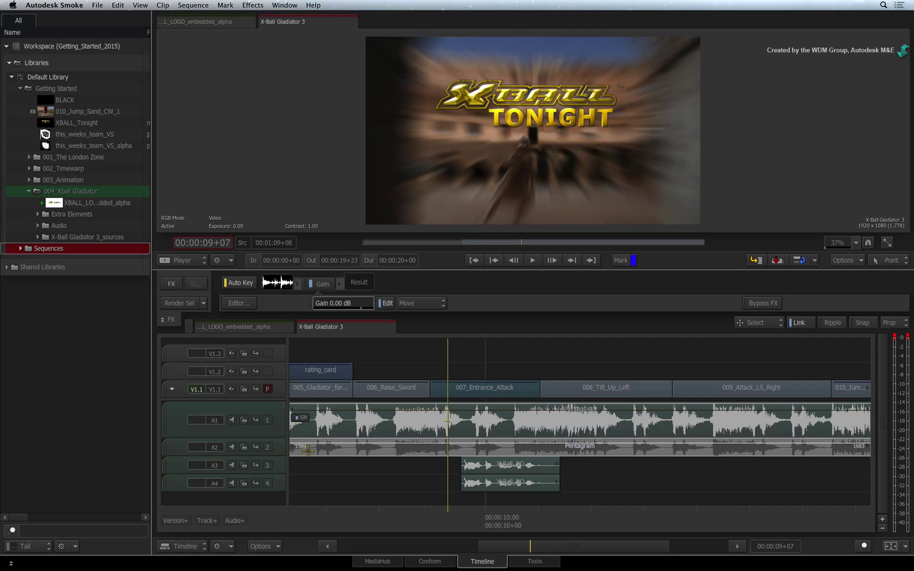
click(354, 445)
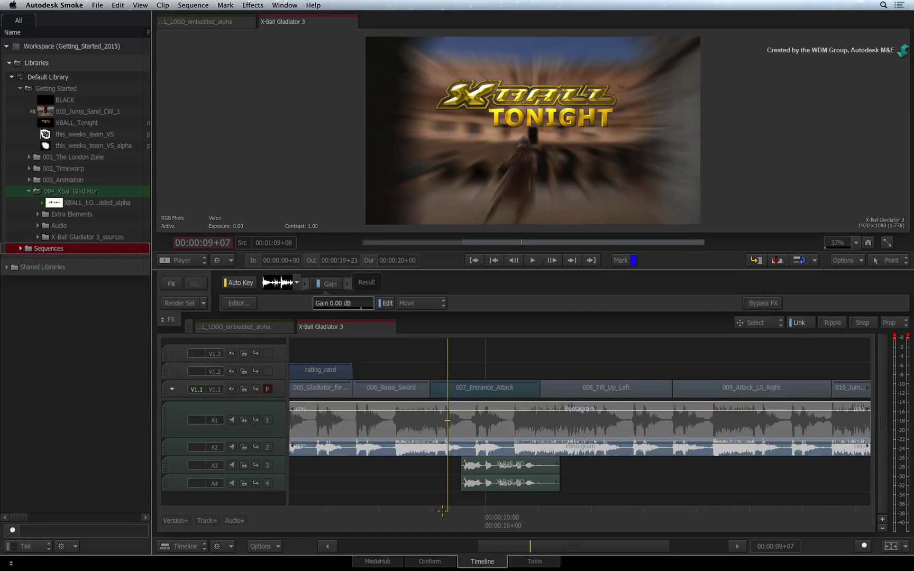
key(Left)
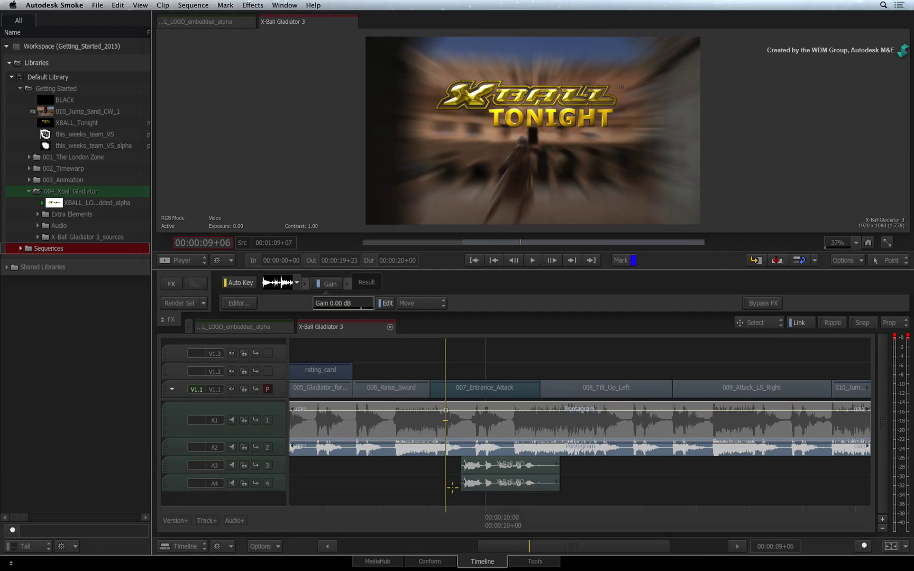
In Add mode, create an A1 gain keyframe at 00:00:09+14, lowered to -20.36 dB.
click(413, 308)
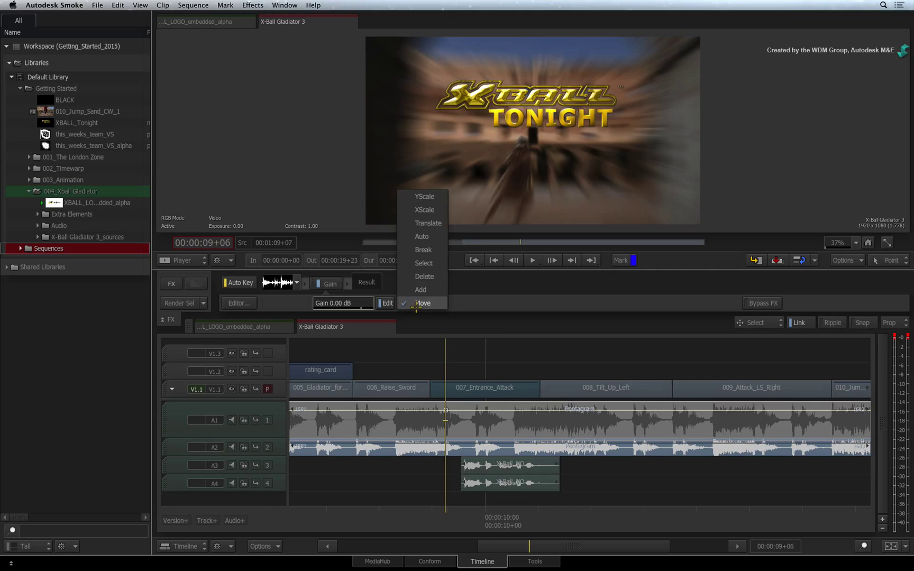
click(422, 290)
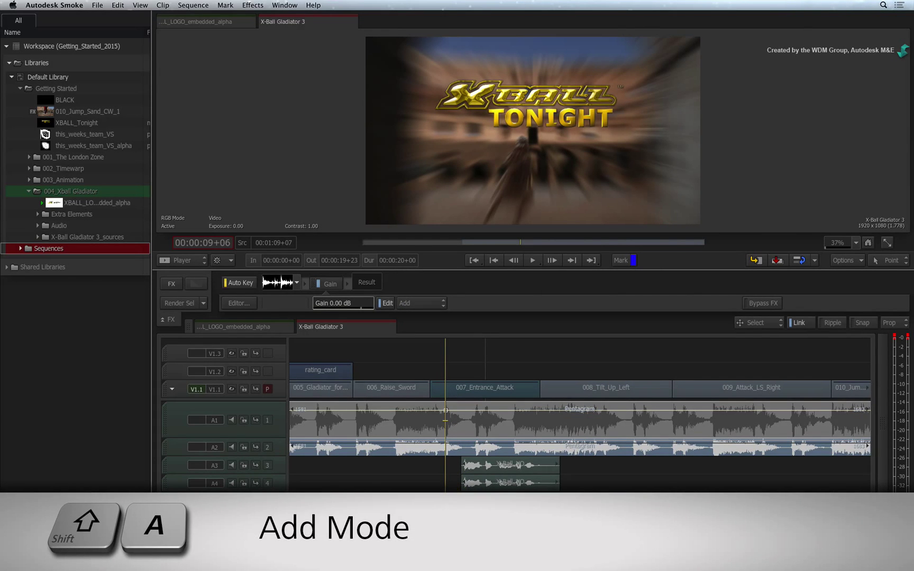
drag(450, 519, 463, 520)
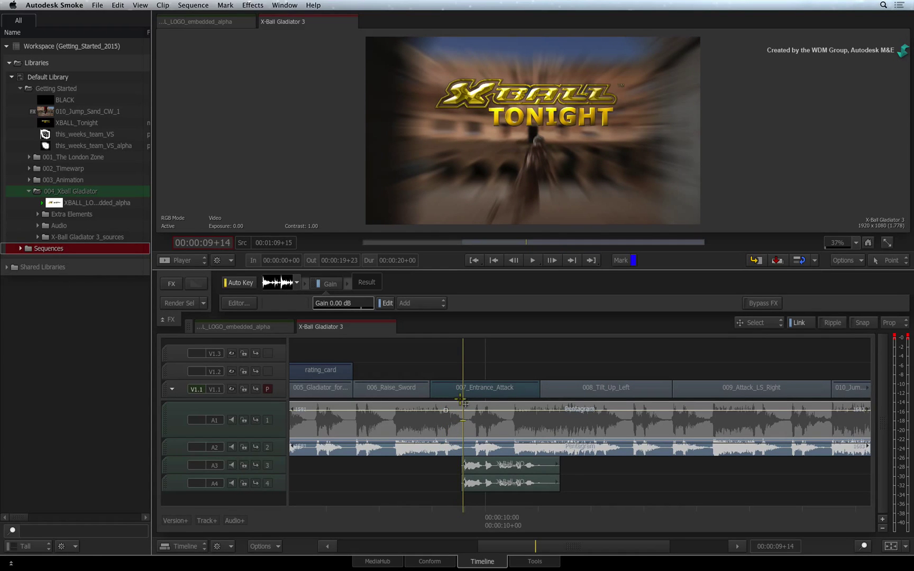
drag(463, 411, 467, 424)
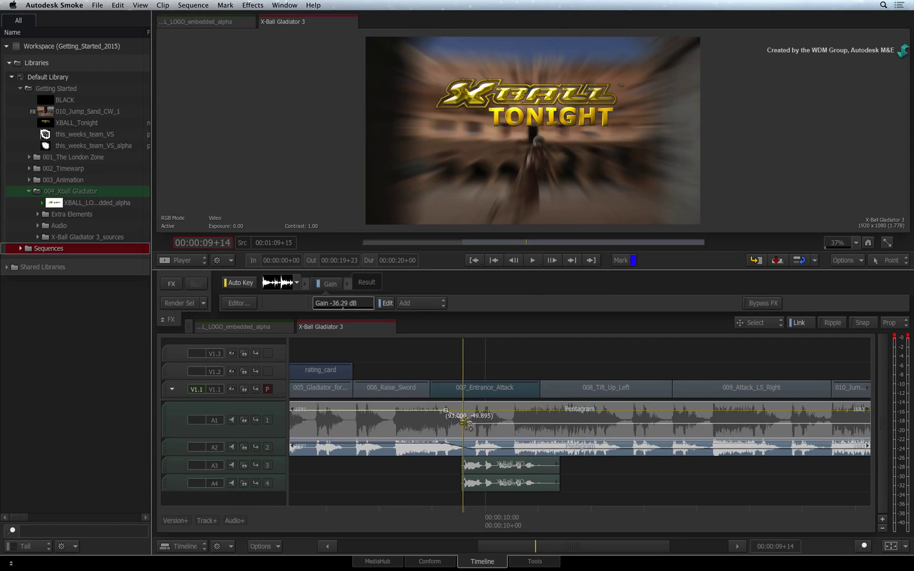
drag(467, 424, 466, 417)
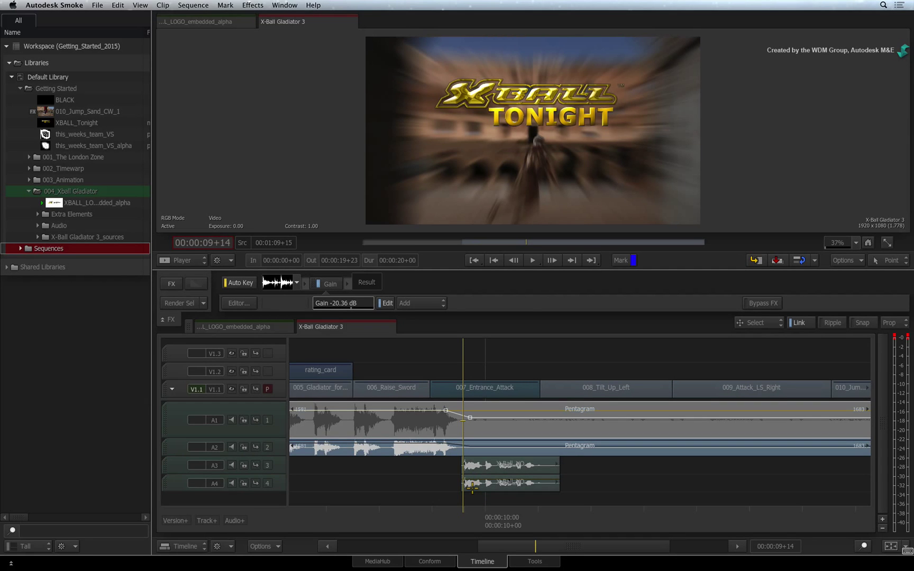
In Move mode, nudge the low keyframe and add a -18.40 dB keyframe at 00:00:10+23.
key(shift+m)
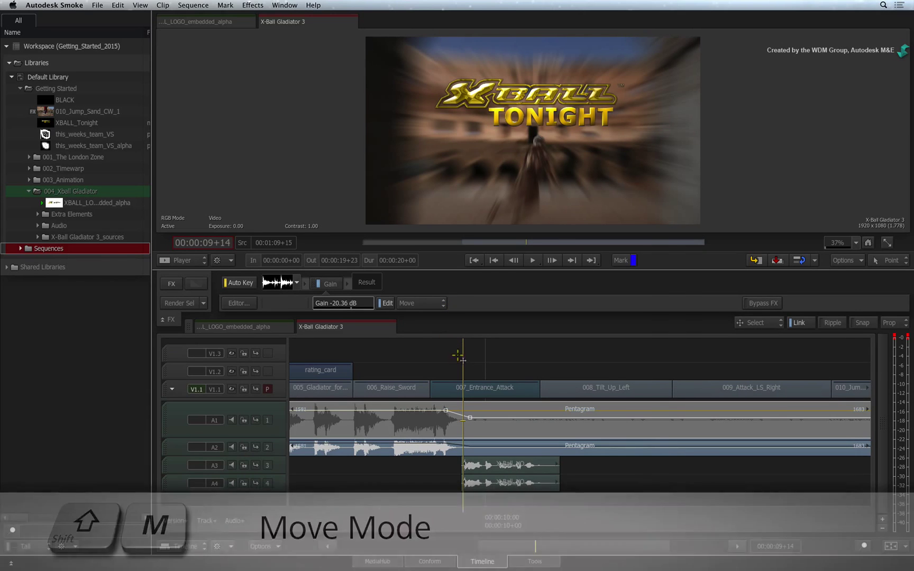
drag(469, 417, 470, 415)
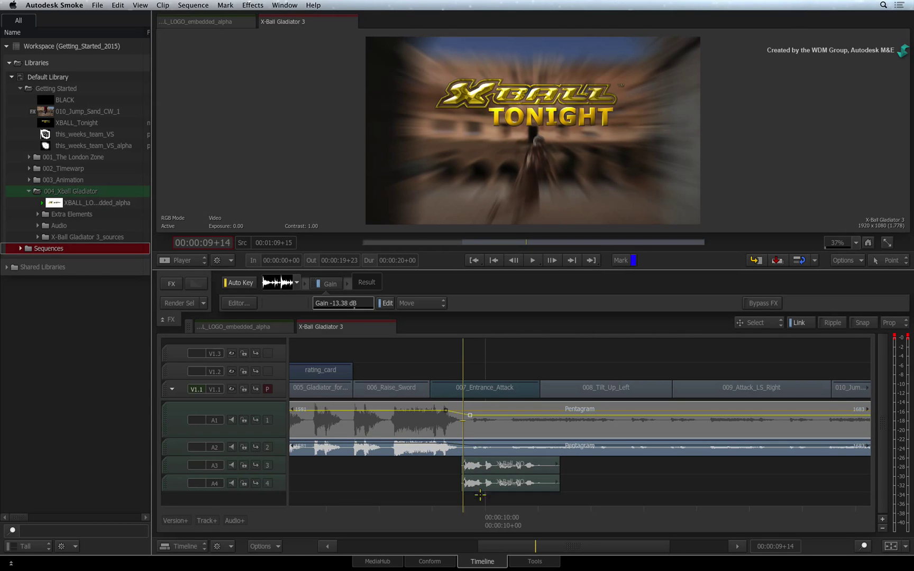
mouse_move(465, 514)
mouse_down()
mouse_move(543, 500)
mouse_move(533, 506)
mouse_up()
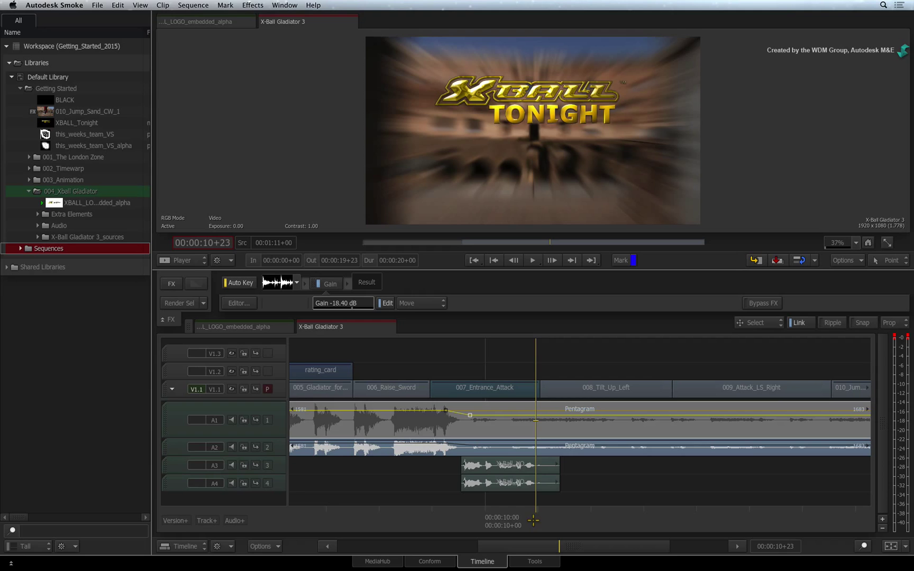
key(k)
click(347, 308)
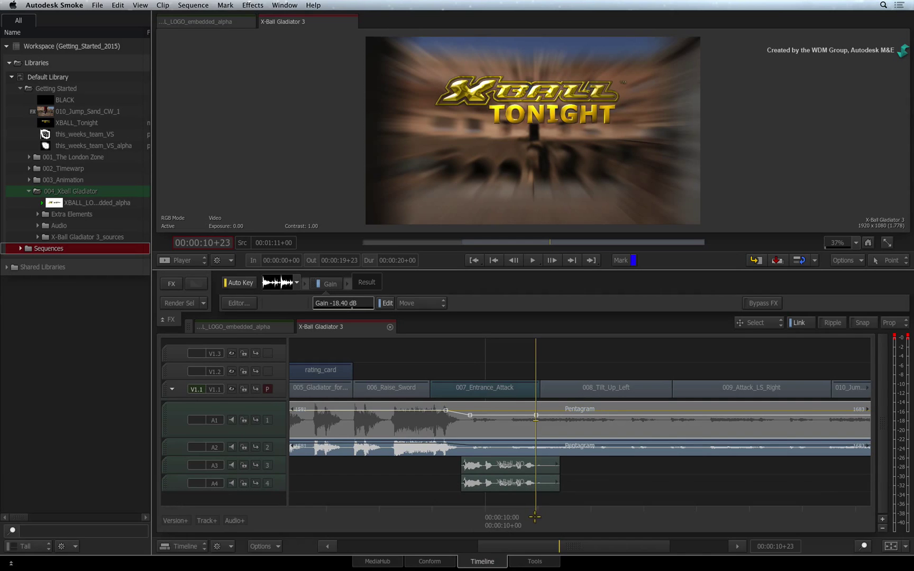
In Add mode, add an A1 keyframe at 00:00:11+09 lifting gain to -3.83 dB.
key(shift+a)
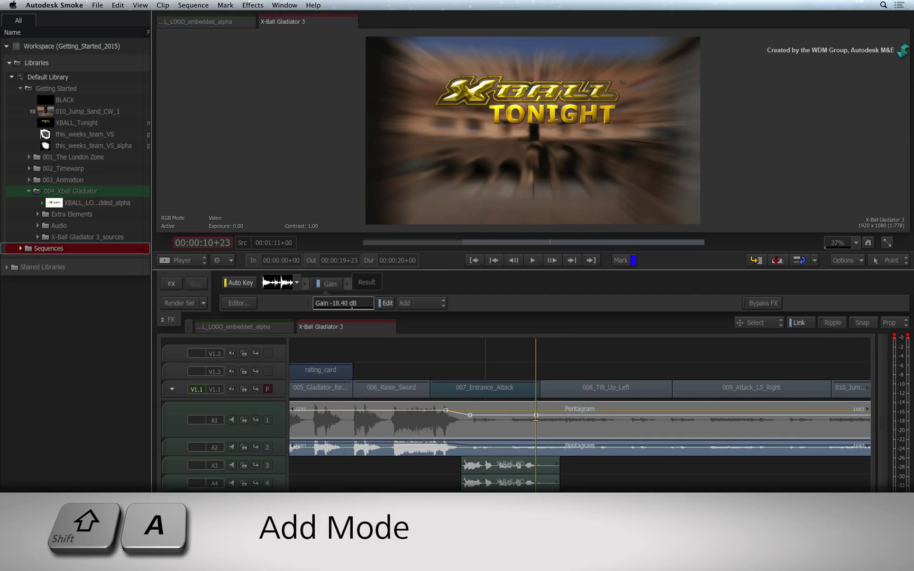
drag(535, 508, 558, 507)
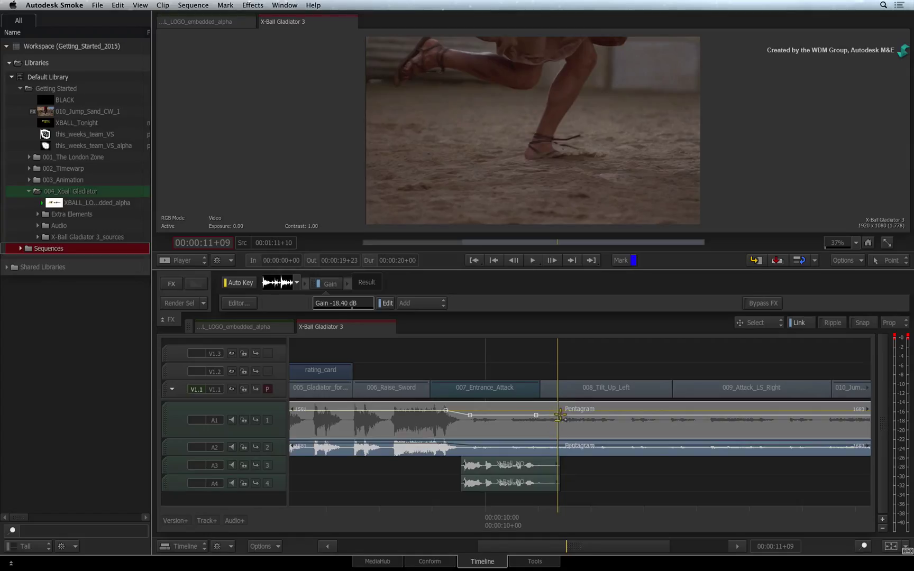
drag(558, 416, 560, 412)
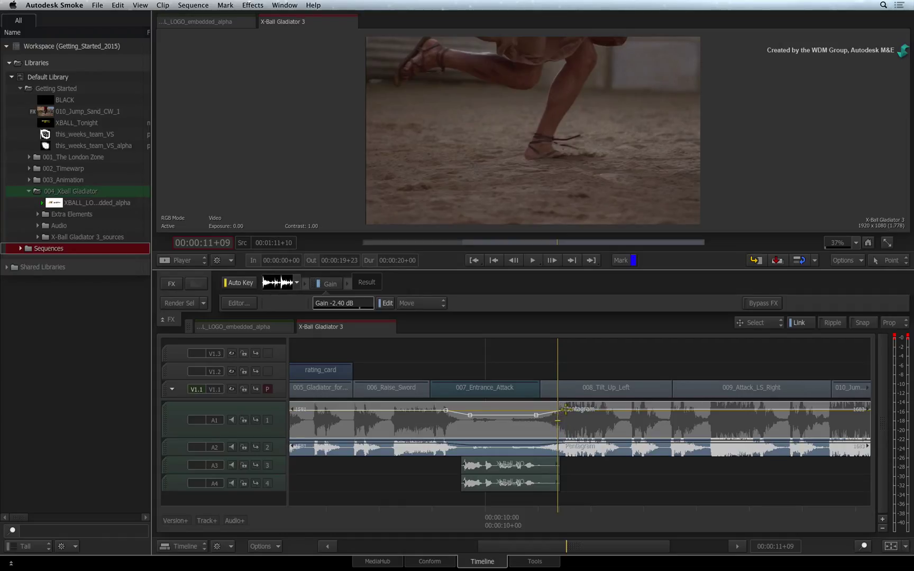
drag(559, 418, 561, 410)
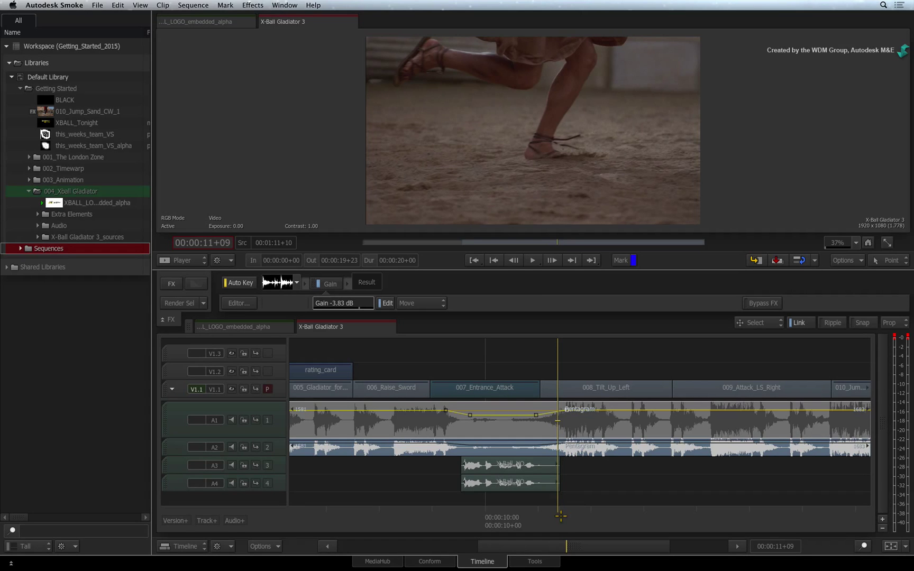
Box-select both low A1 keyframes, raise them together, then scrub back to 00:00:10+04 (-10.50 dB).
key(shift+m)
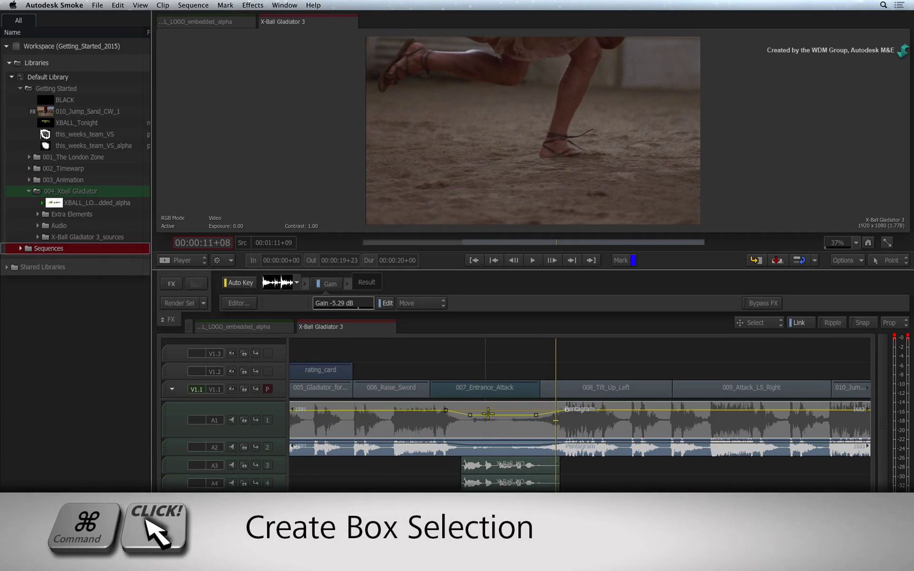
drag(461, 407, 545, 427)
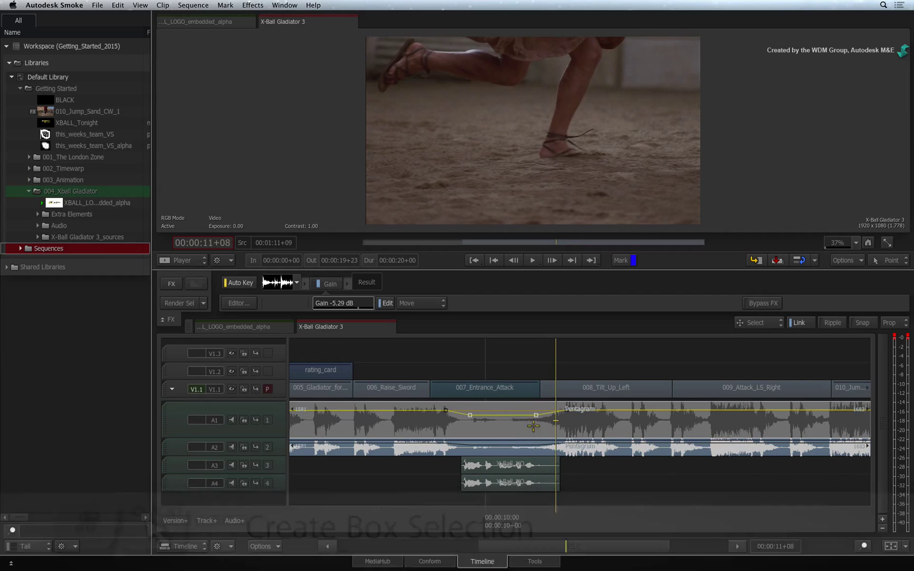
drag(536, 421, 535, 413)
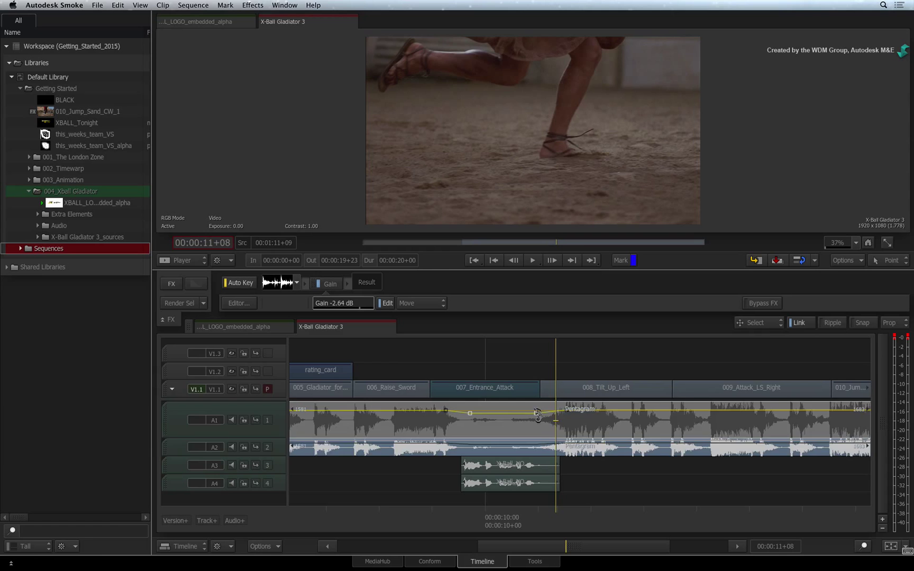
click(547, 517)
drag(543, 516, 524, 514)
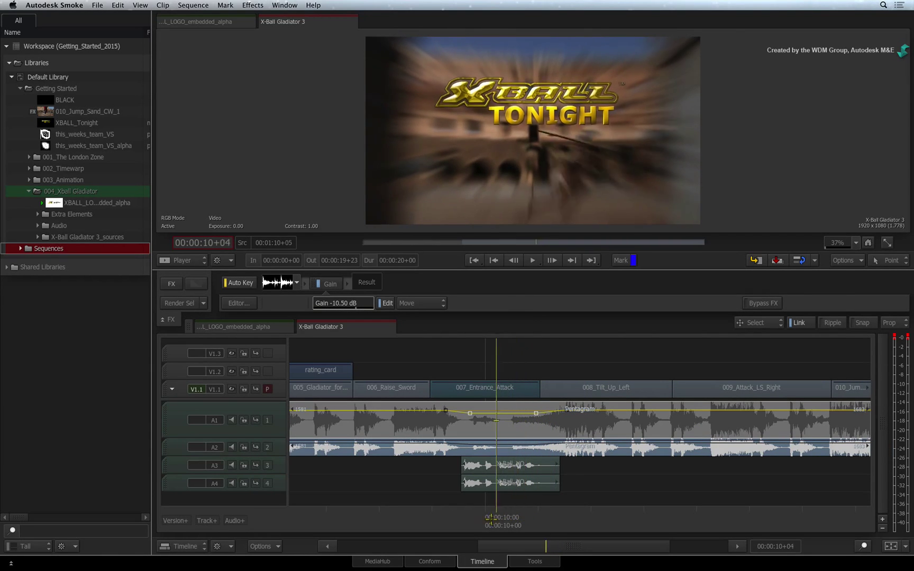
drag(524, 514, 408, 515)
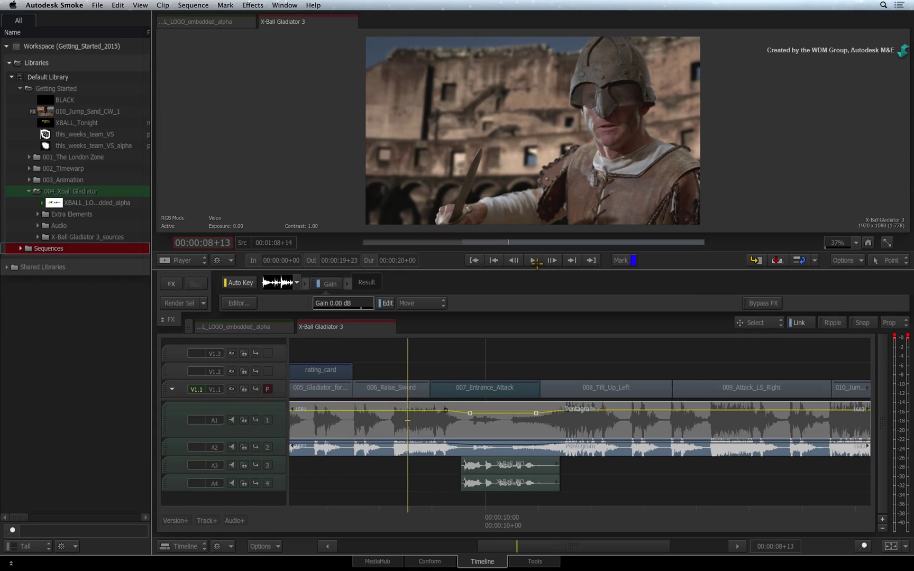
click(532, 260)
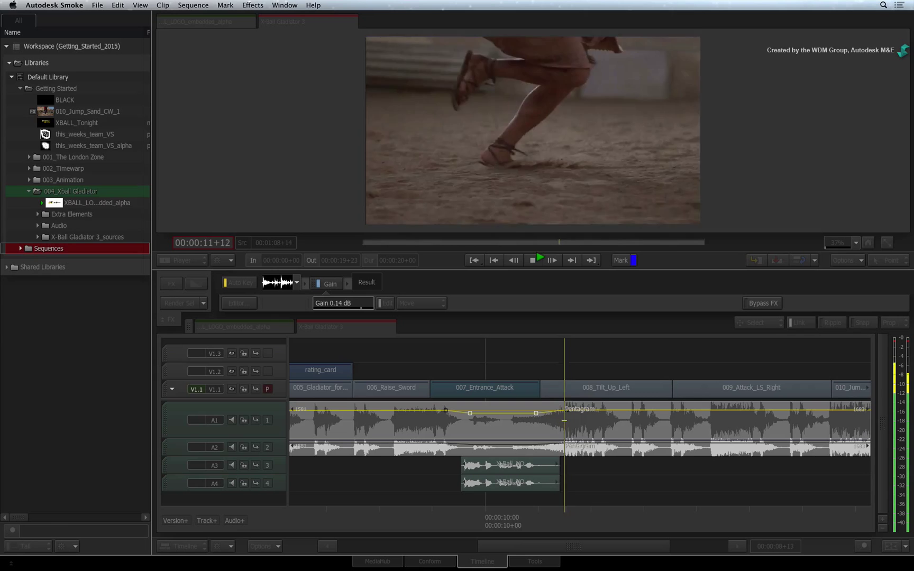
click(535, 259)
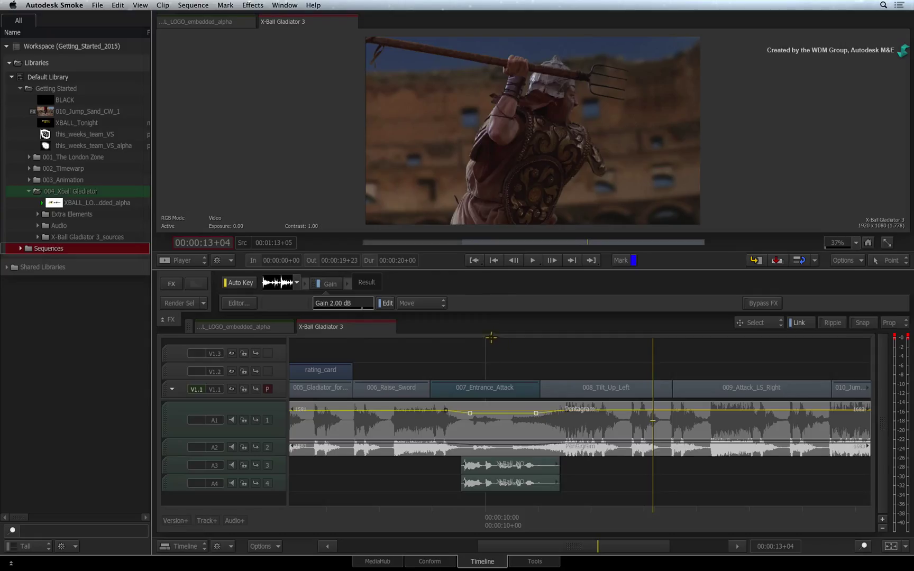
click(239, 303)
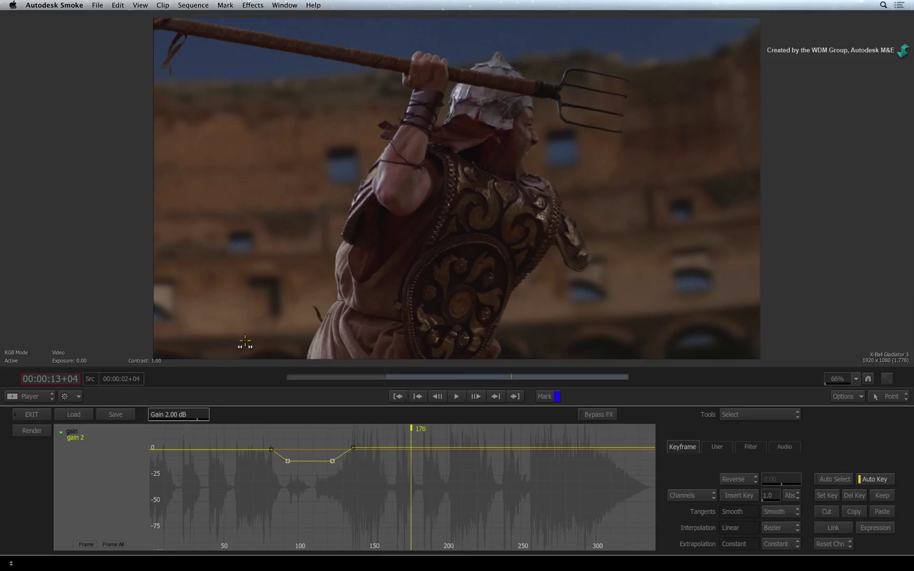
click(44, 416)
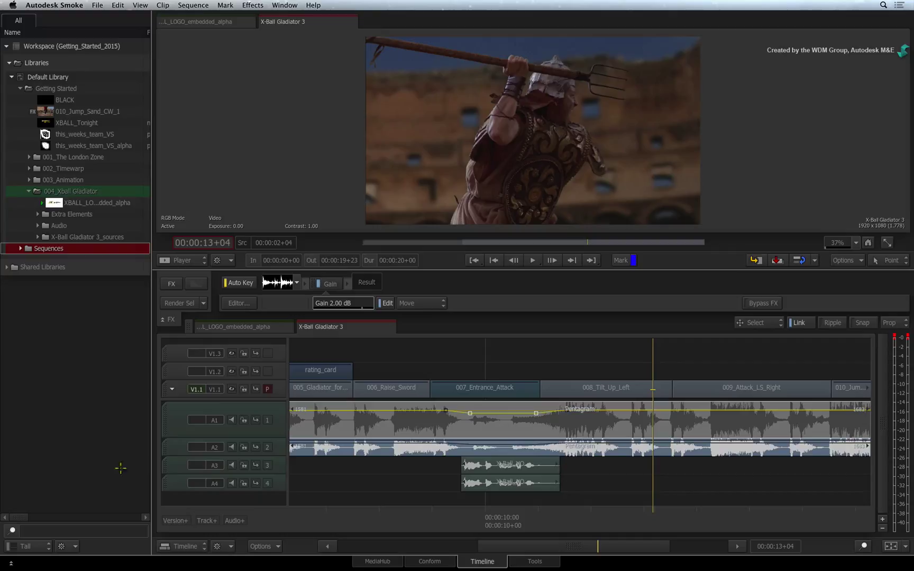